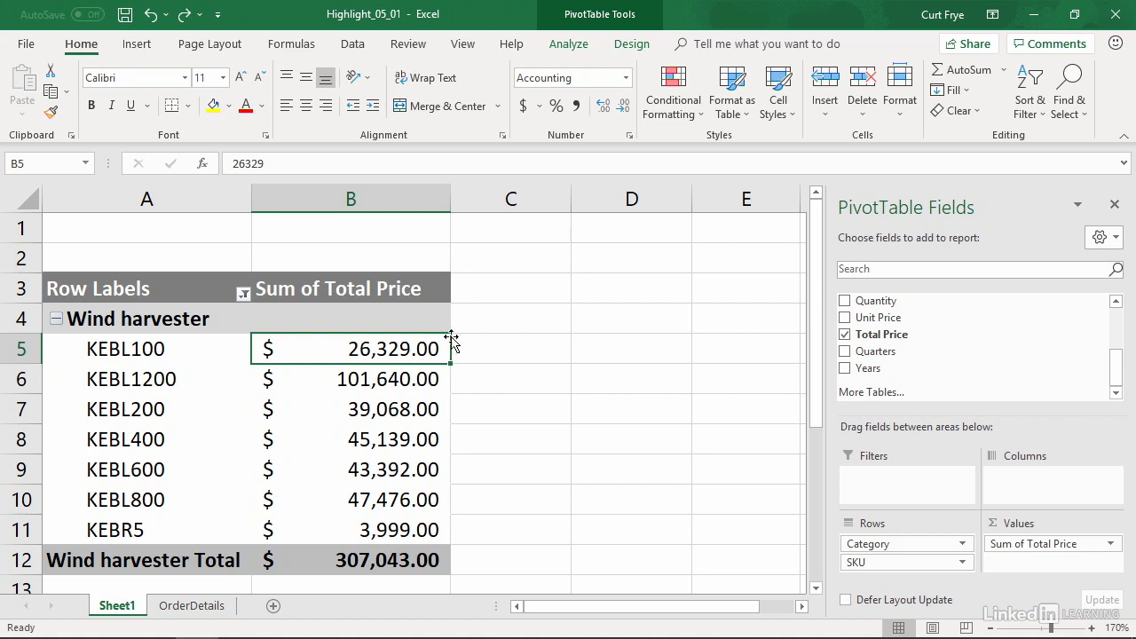
# Step: Start a Greater Than highlight rule on the Wind harvester prices in B5:B11 with a threshold of 40000
pyautogui.moveTo(406, 347); pyautogui.dragTo(405, 528)
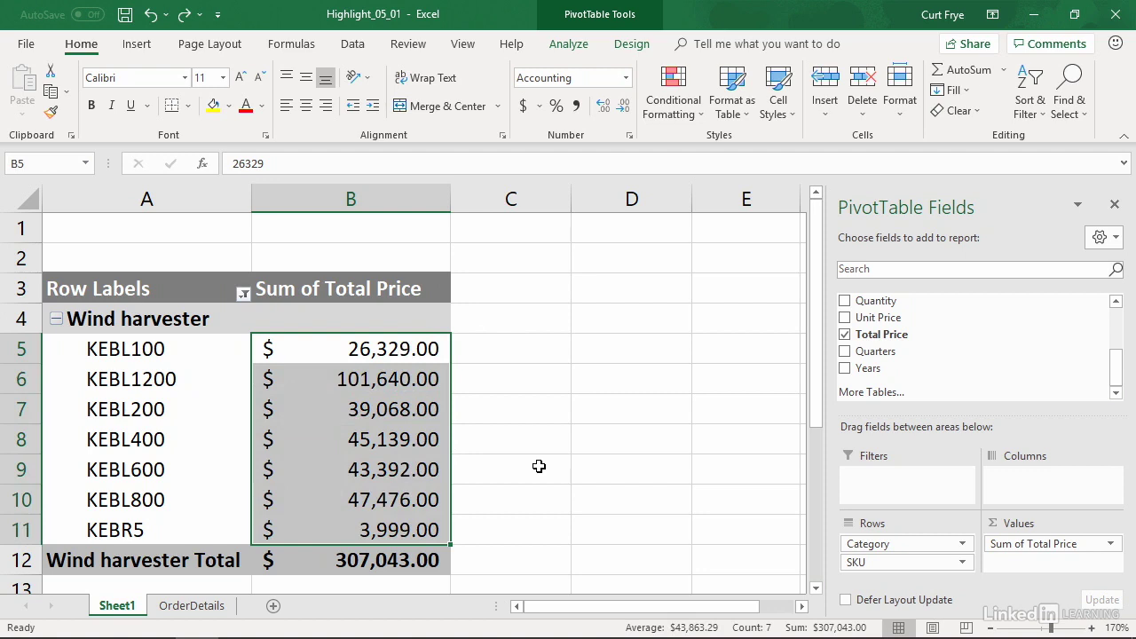
pyautogui.click(693, 102)
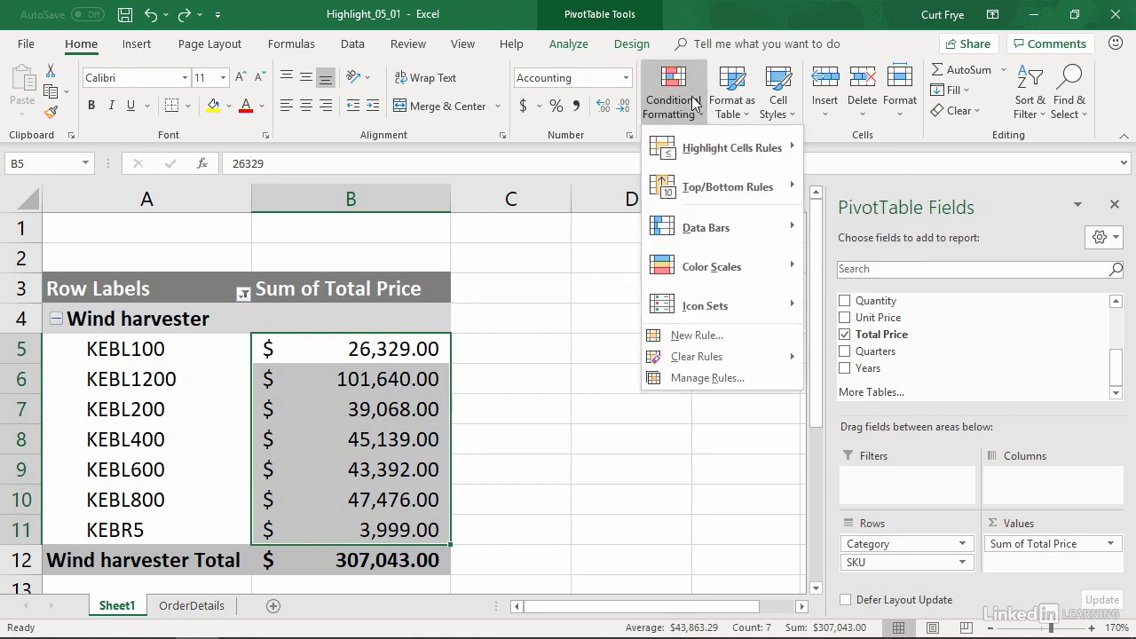
pyautogui.moveTo(702, 148)
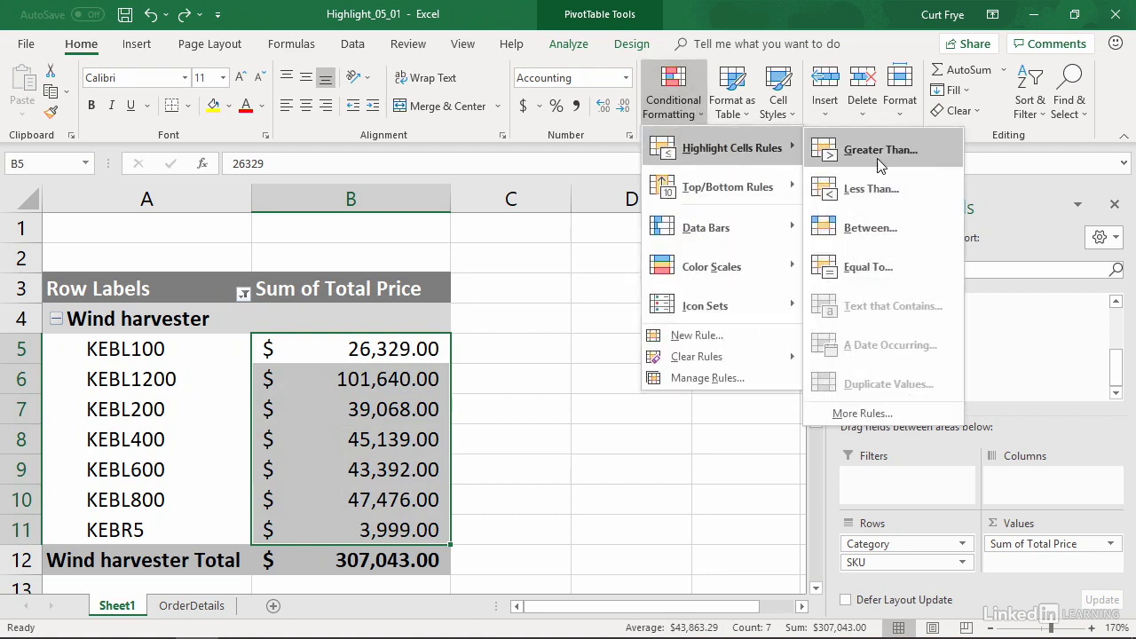
pyautogui.click(928, 154)
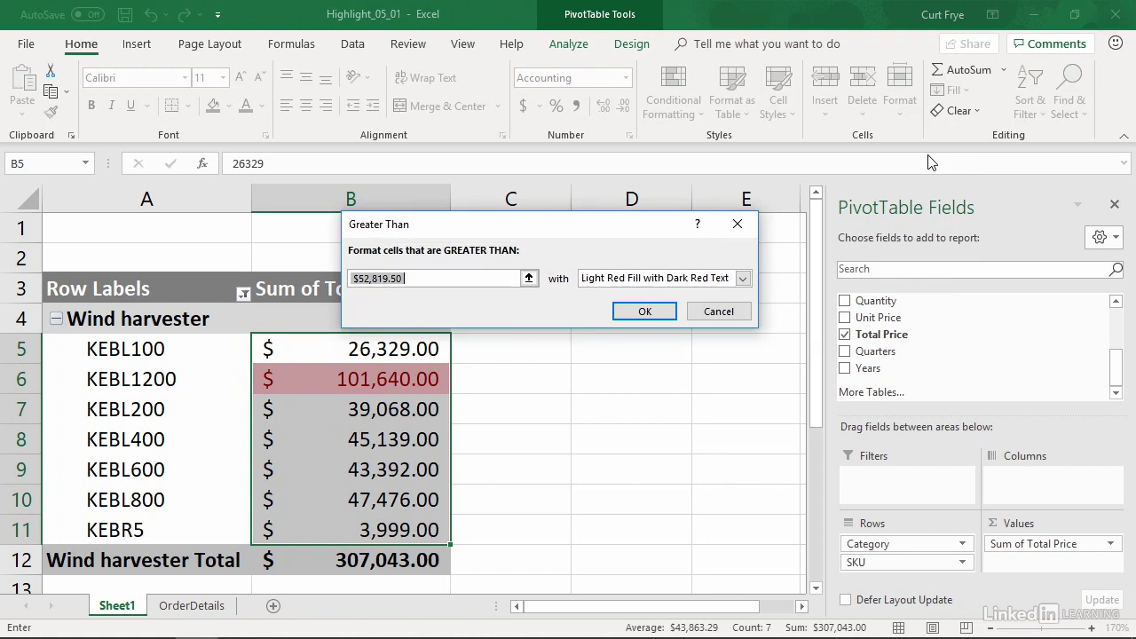
pyautogui.write('40000')
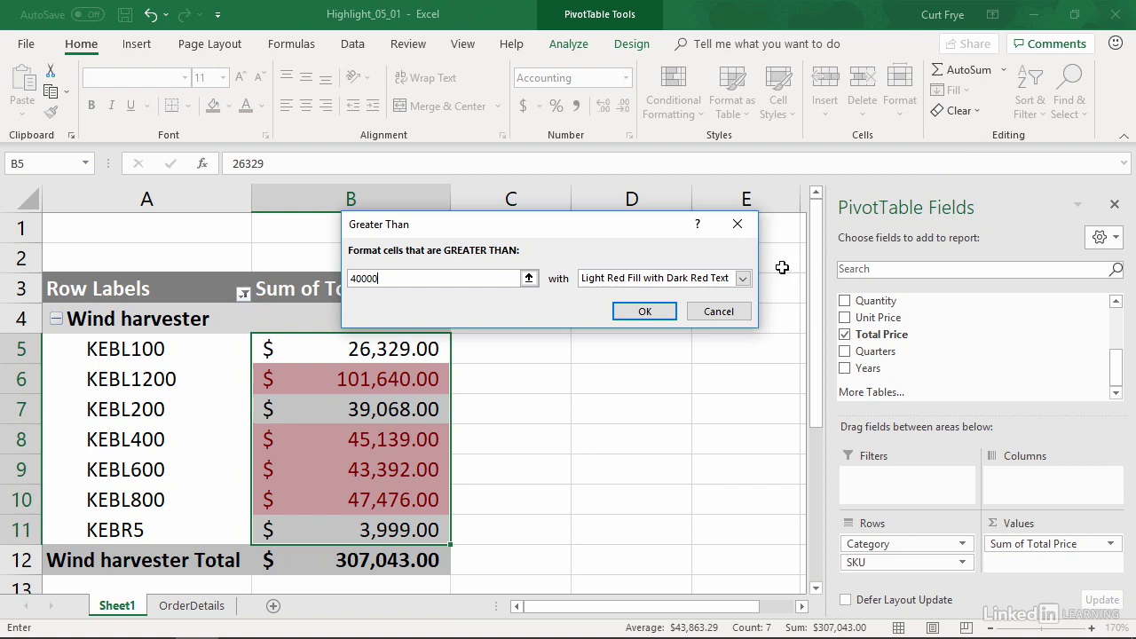
# Step: Give the Greater Than rule a custom format with black text and a green fill, and apply it
pyautogui.click(744, 279)
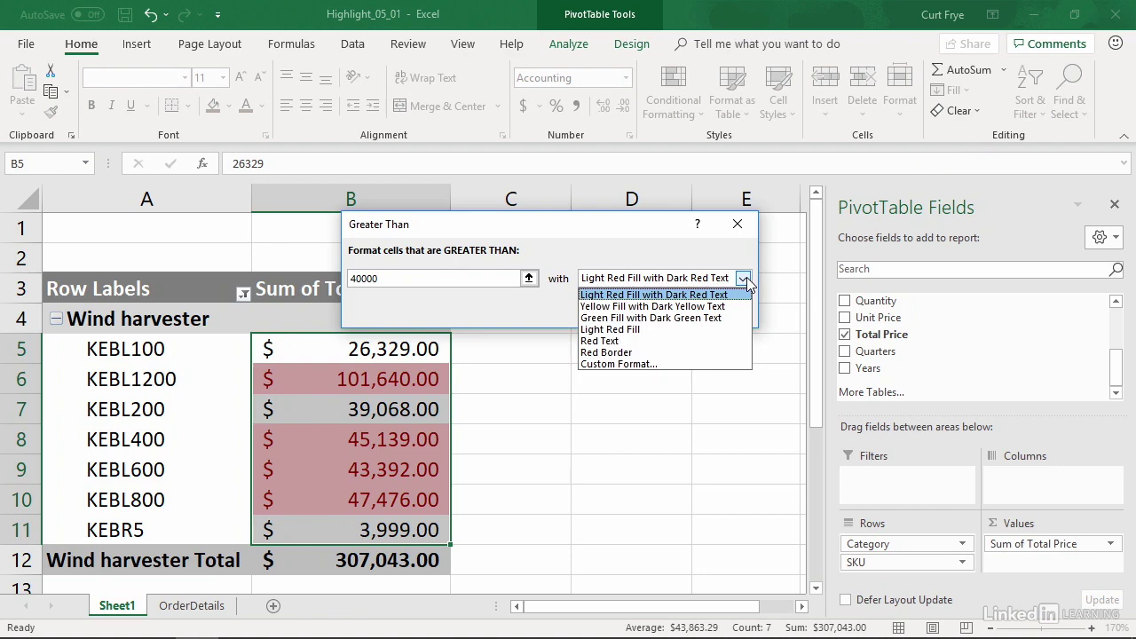
pyautogui.click(682, 365)
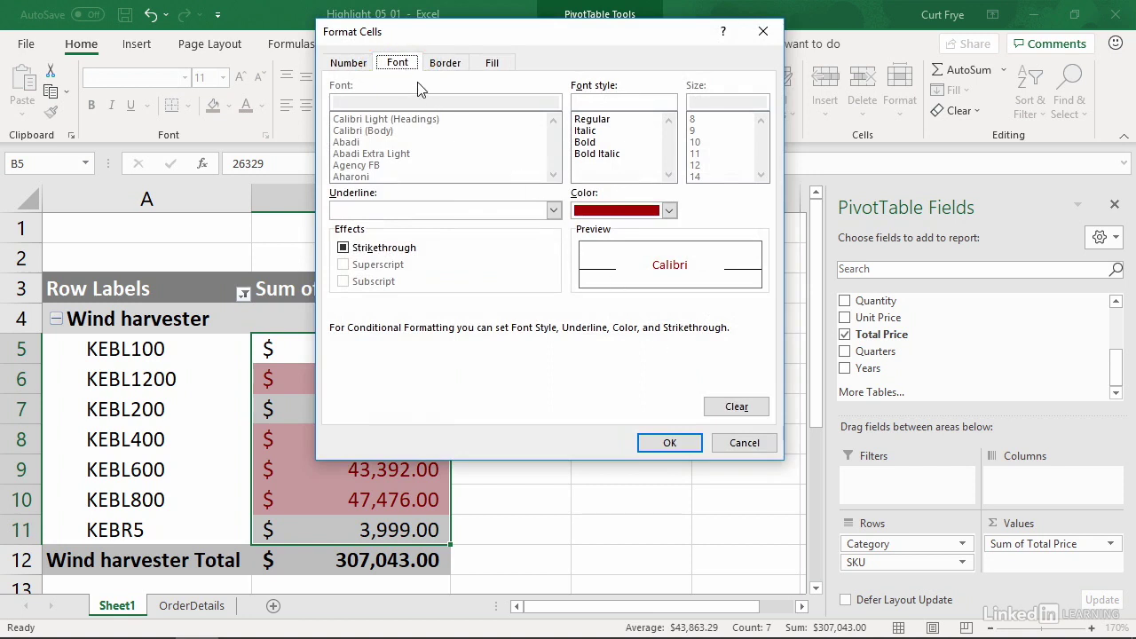
pyautogui.click(671, 212)
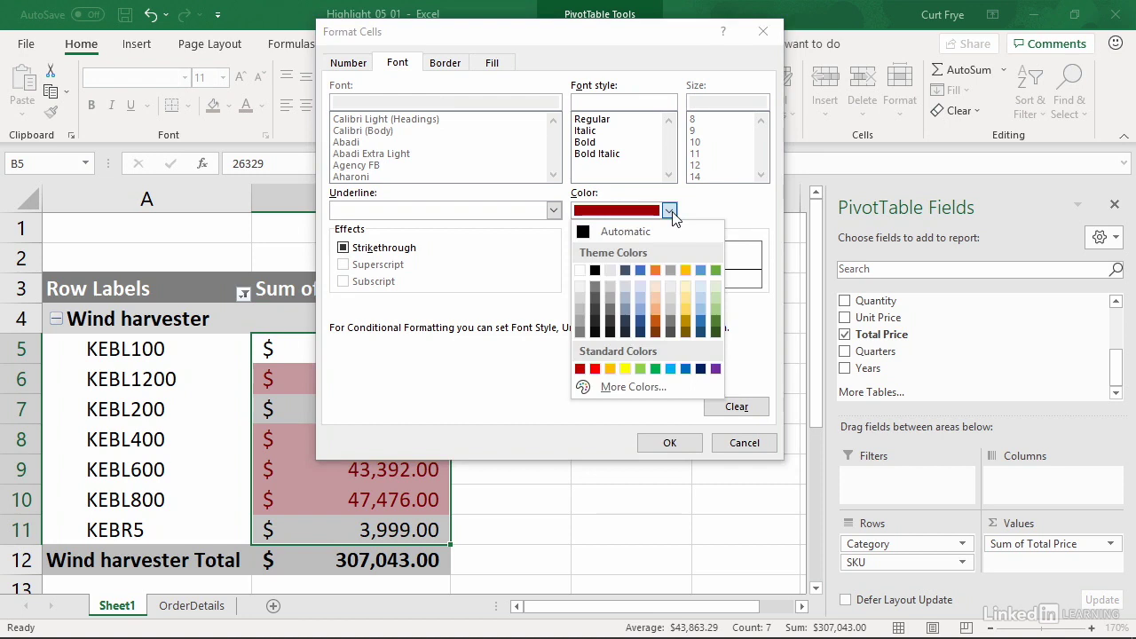
pyautogui.click(595, 270)
pyautogui.click(503, 68)
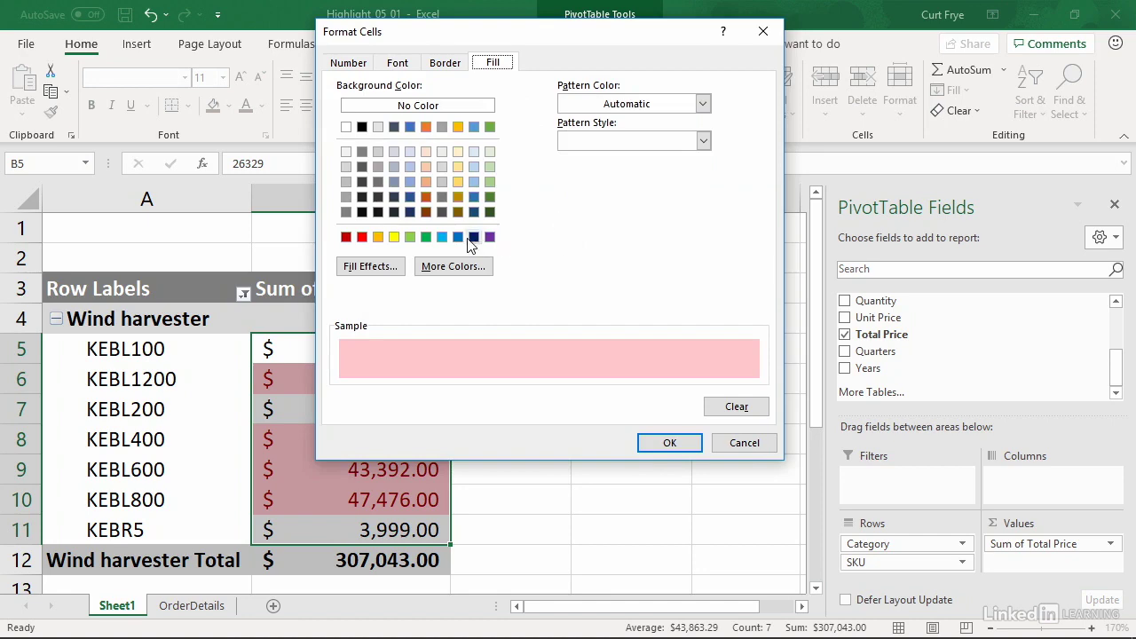
pyautogui.click(426, 237)
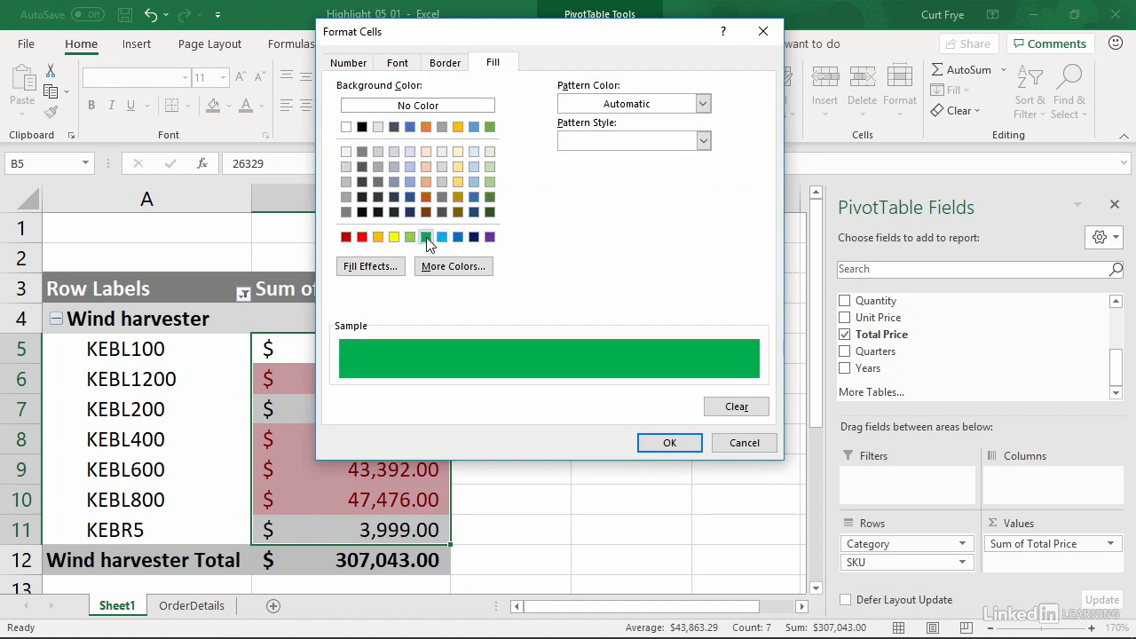
pyautogui.click(677, 448)
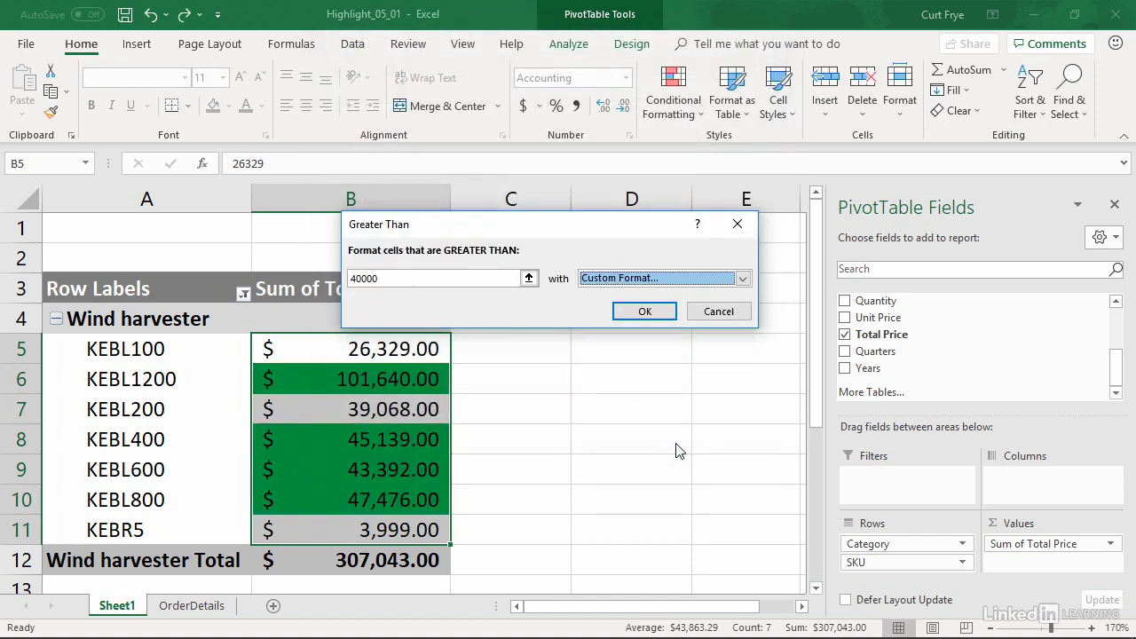
pyautogui.click(643, 312)
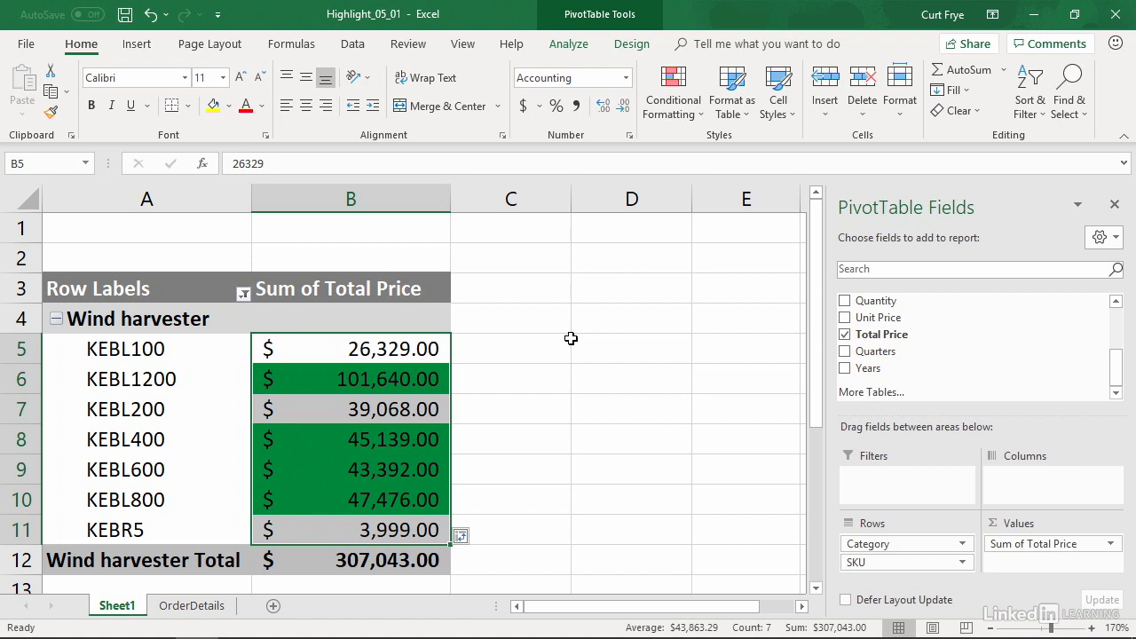
# Step: Clear the Category filter from the row labels and check the highlighting across the other product categories
pyautogui.click(244, 296)
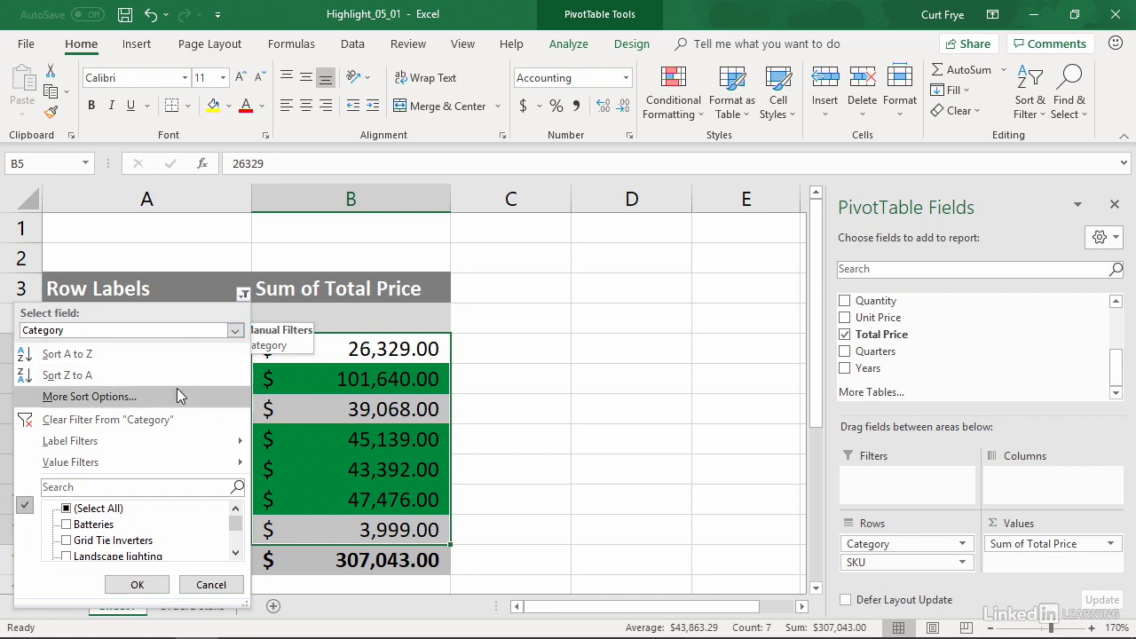
pyautogui.click(185, 420)
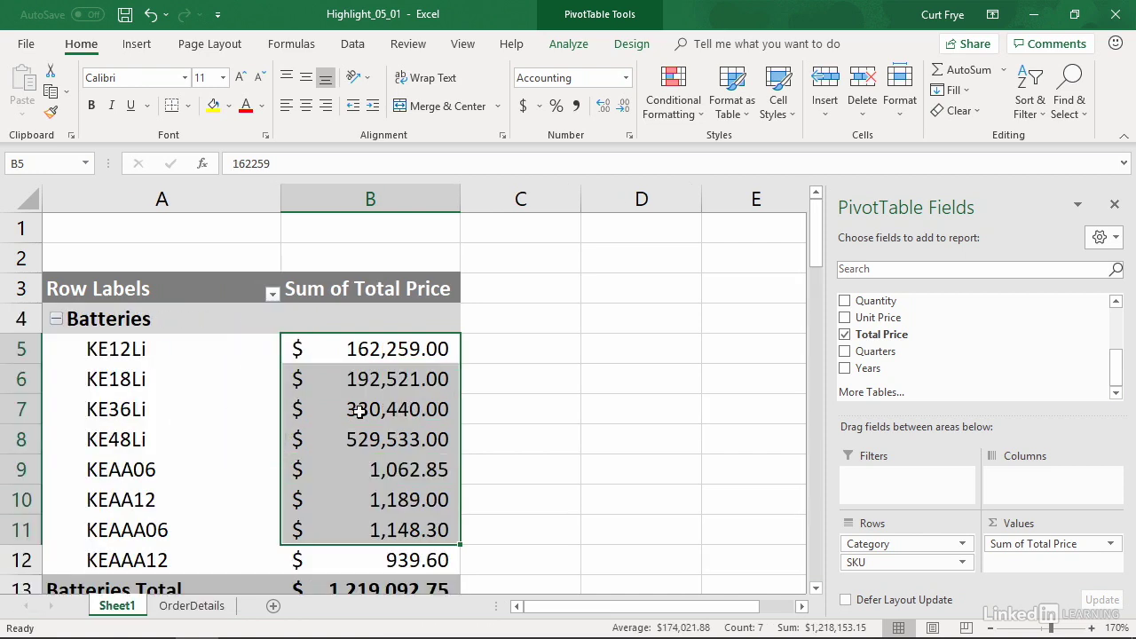
pyautogui.click(365, 353)
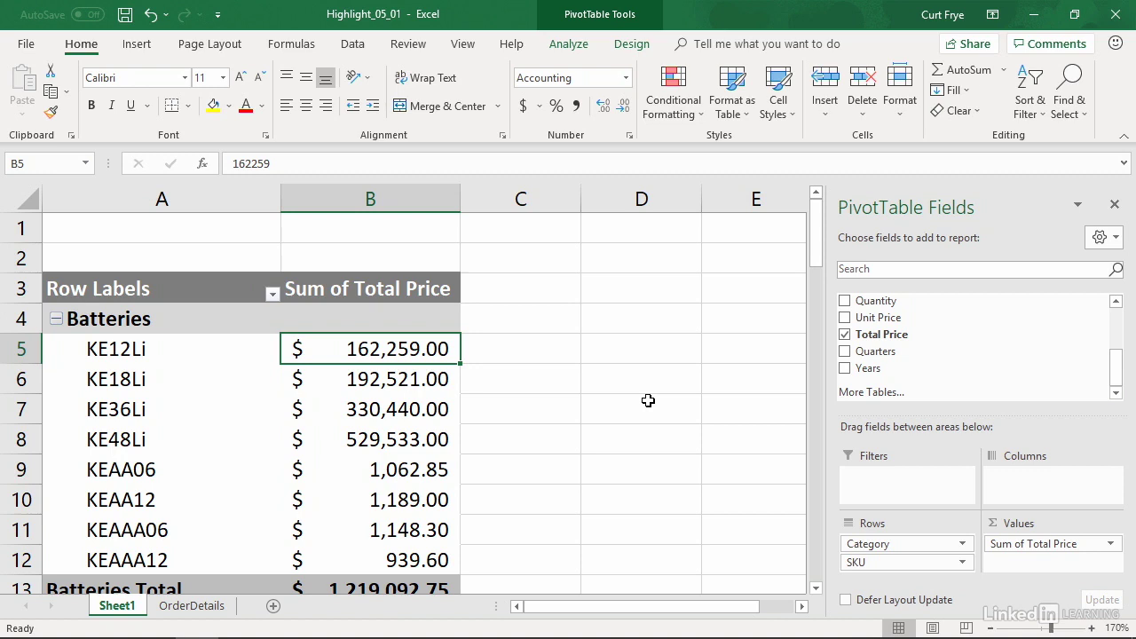
pyautogui.scroll(-13, 649, 400)
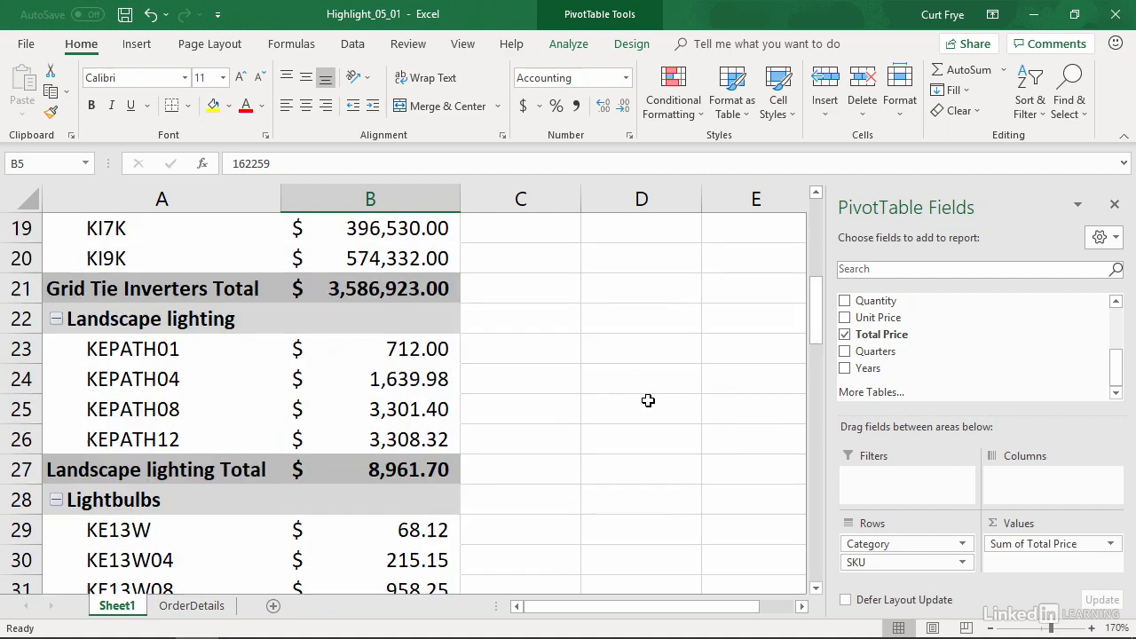
# Step: Undo the filter clearing and the Greater Than formatting rule
pyautogui.scroll(-6, 648, 401)
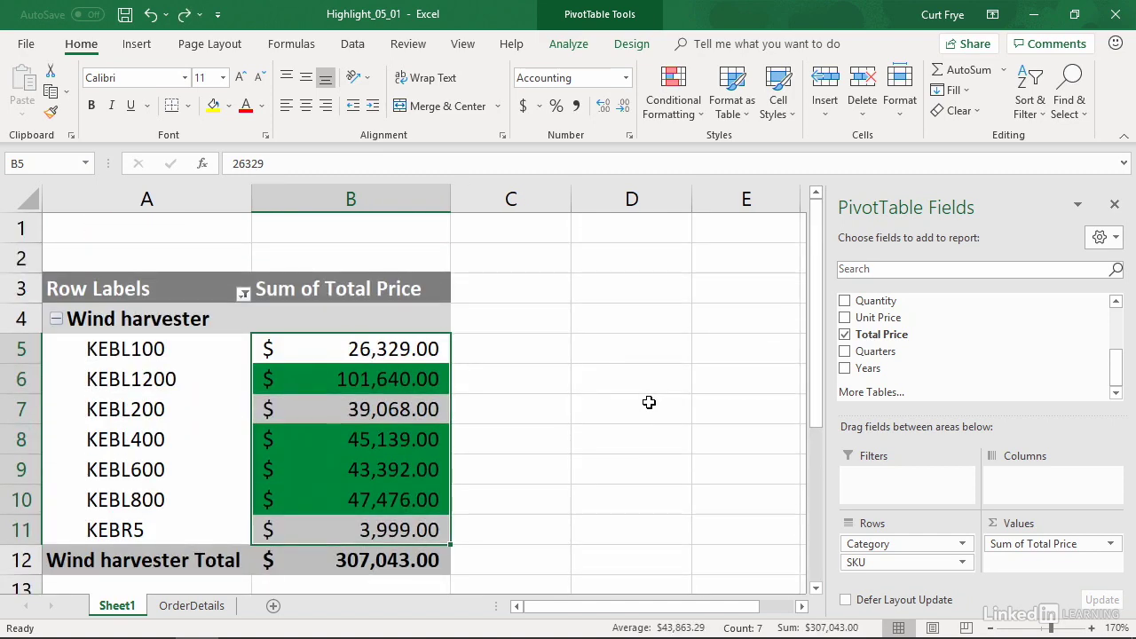
pyautogui.hotkey('ctrl', 'z')
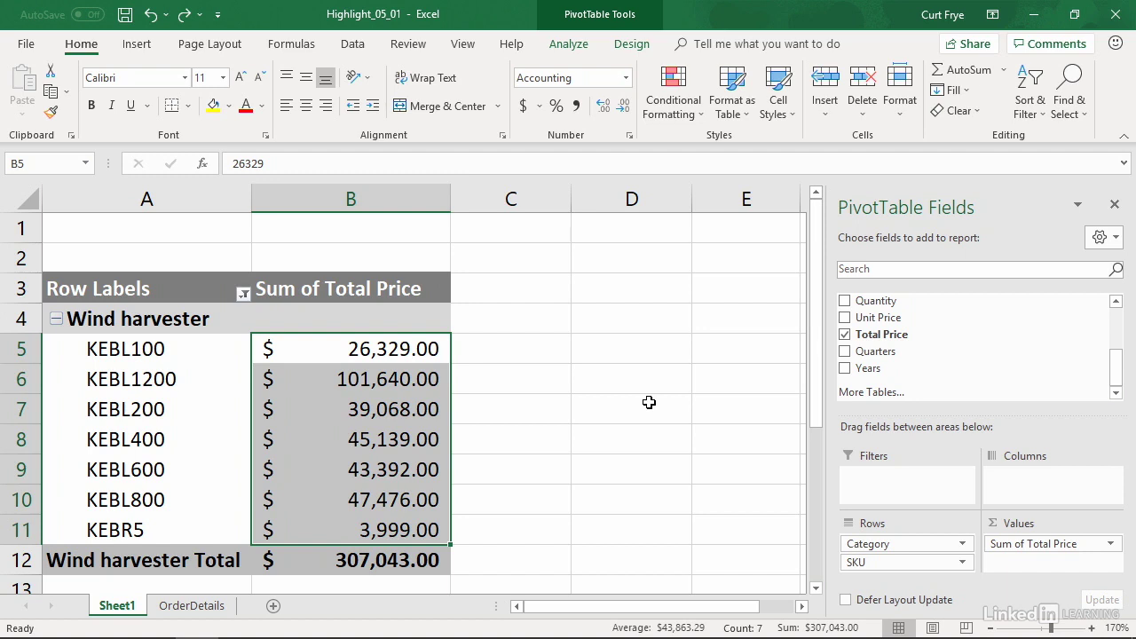
# Step: Create a Greater Than highlight rule for the selected Wind harvester prices in B5:B11, using 40000 as the threshold
pyautogui.click(679, 103)
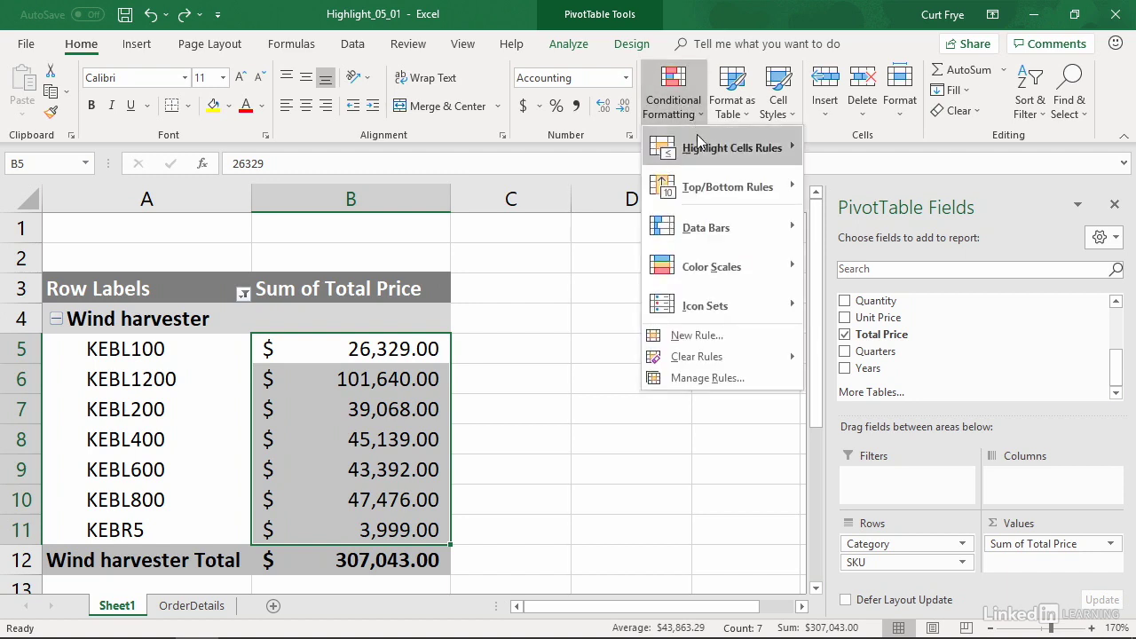
pyautogui.moveTo(702, 149)
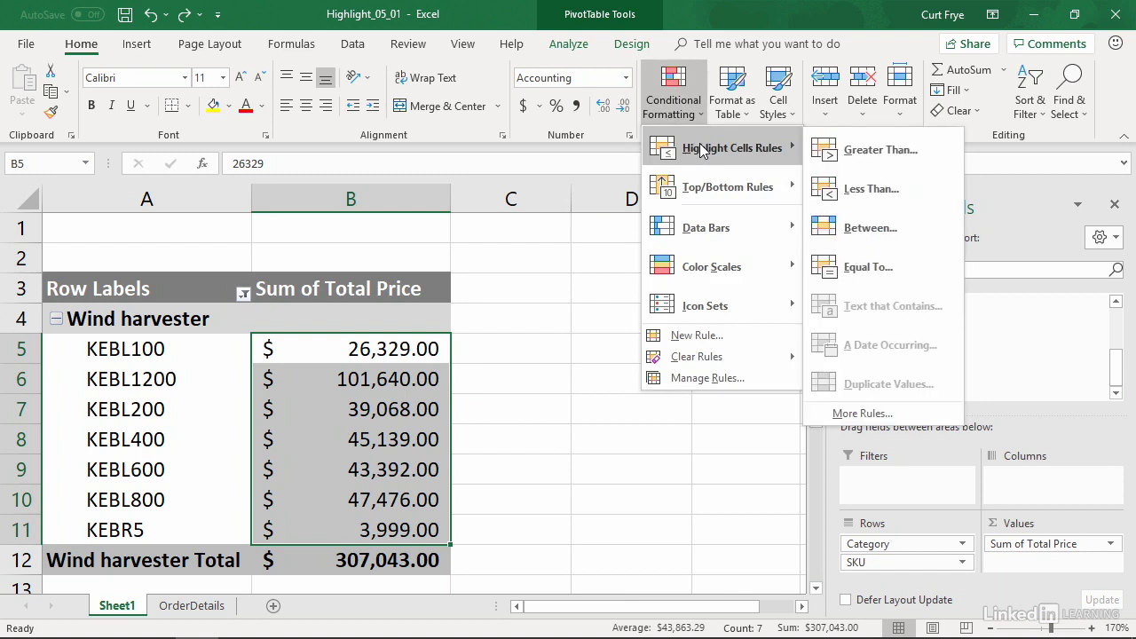
pyautogui.click(855, 151)
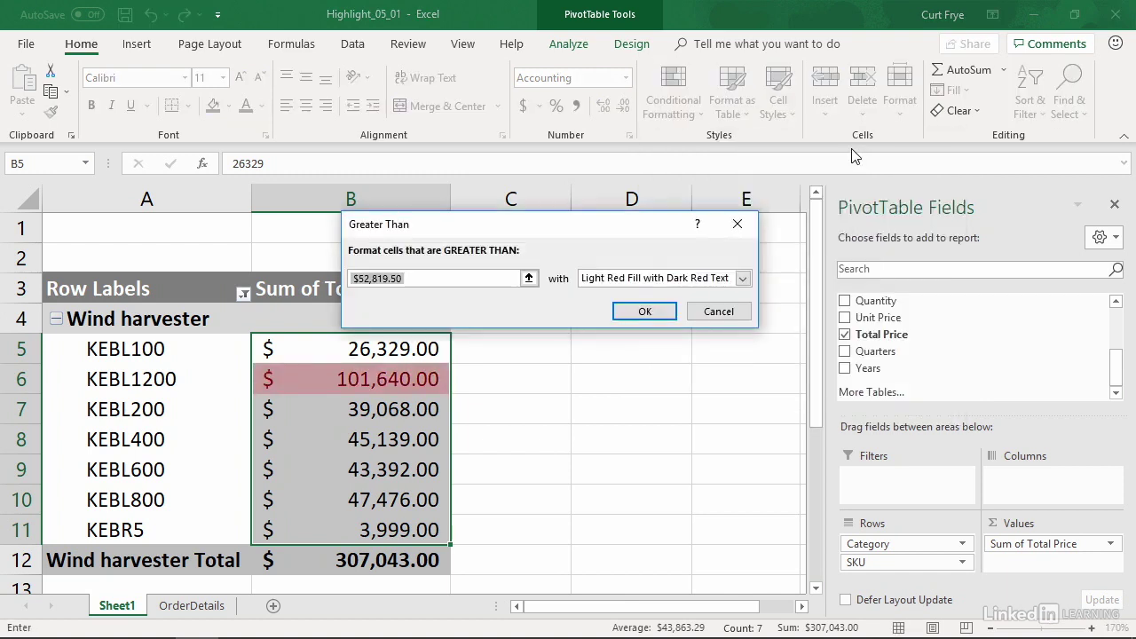
pyautogui.write('40000')
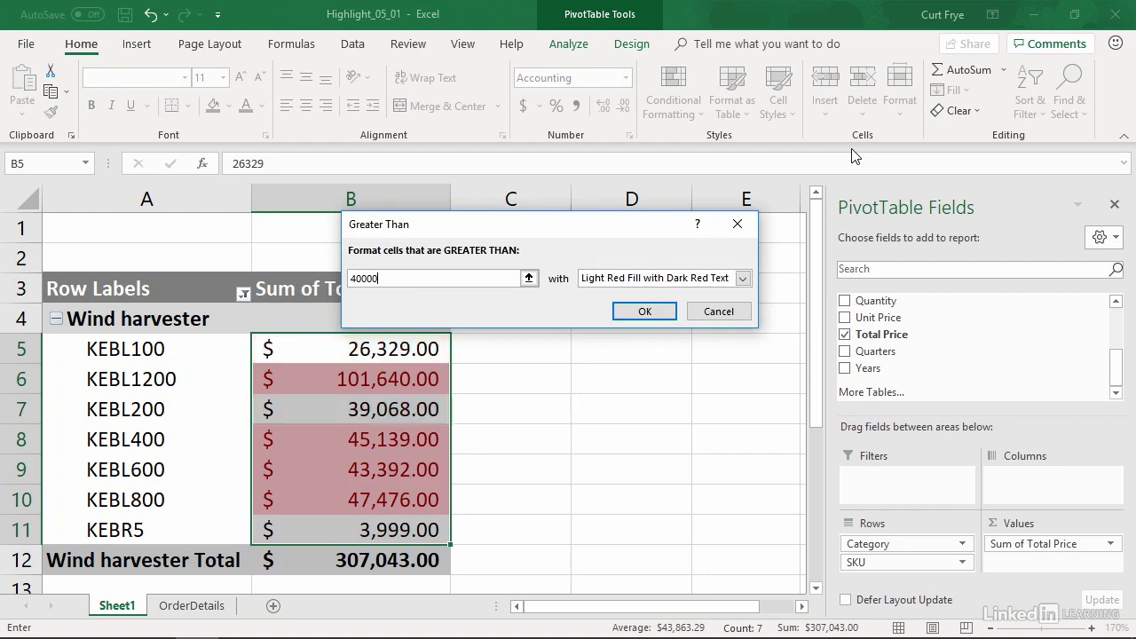
# Step: Set the rule's custom format to a green fill with Automatic font color and apply it
pyautogui.click(742, 279)
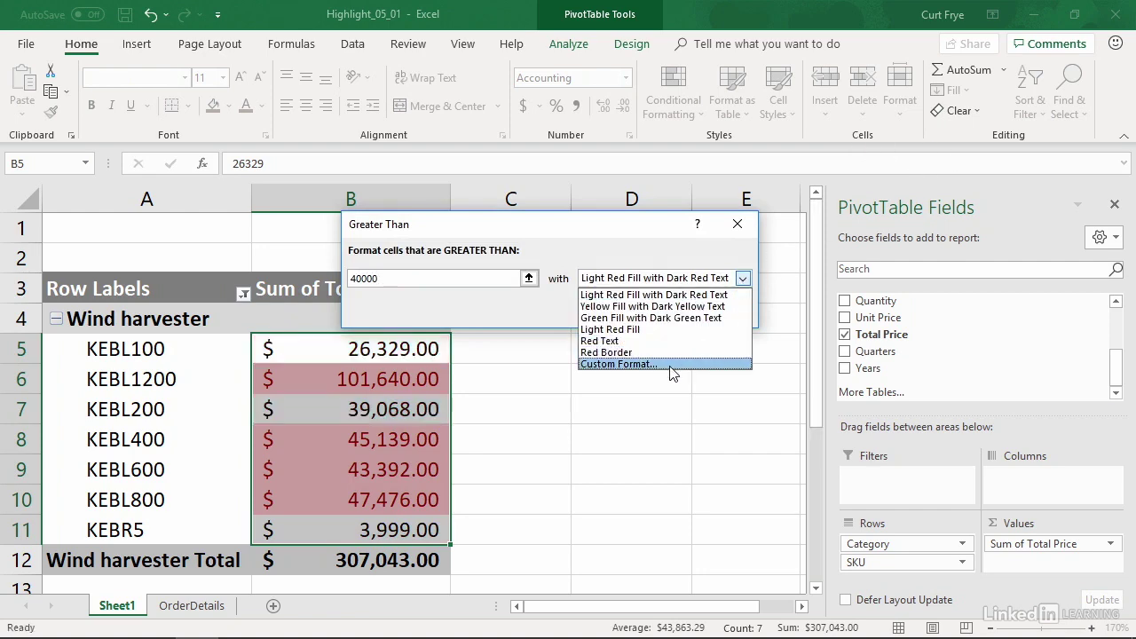
pyautogui.click(618, 364)
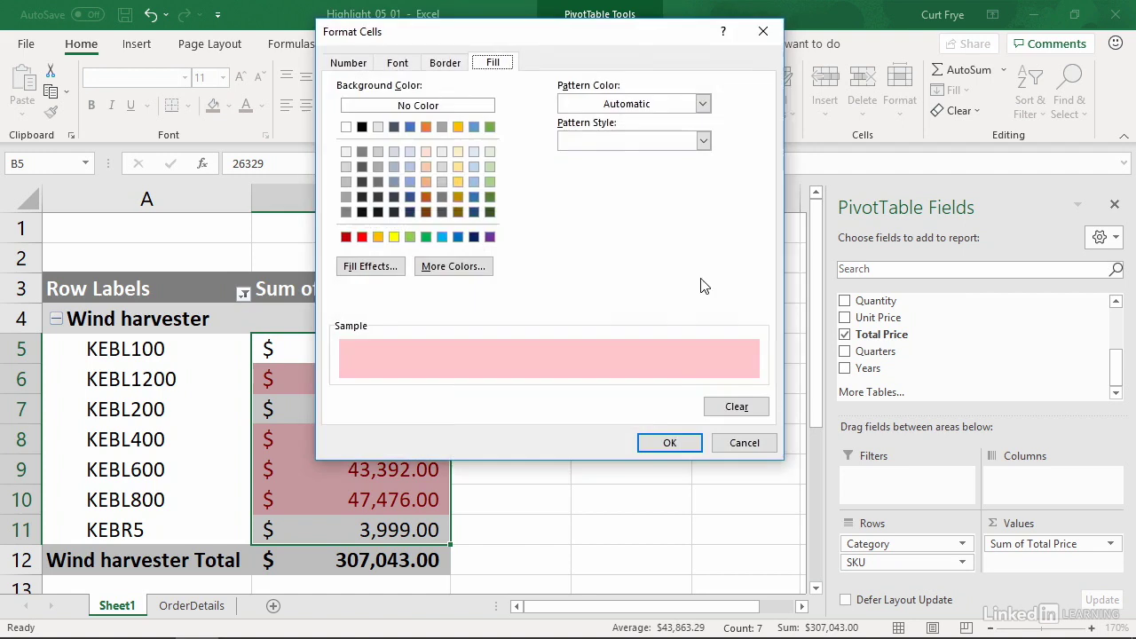
pyautogui.click(427, 237)
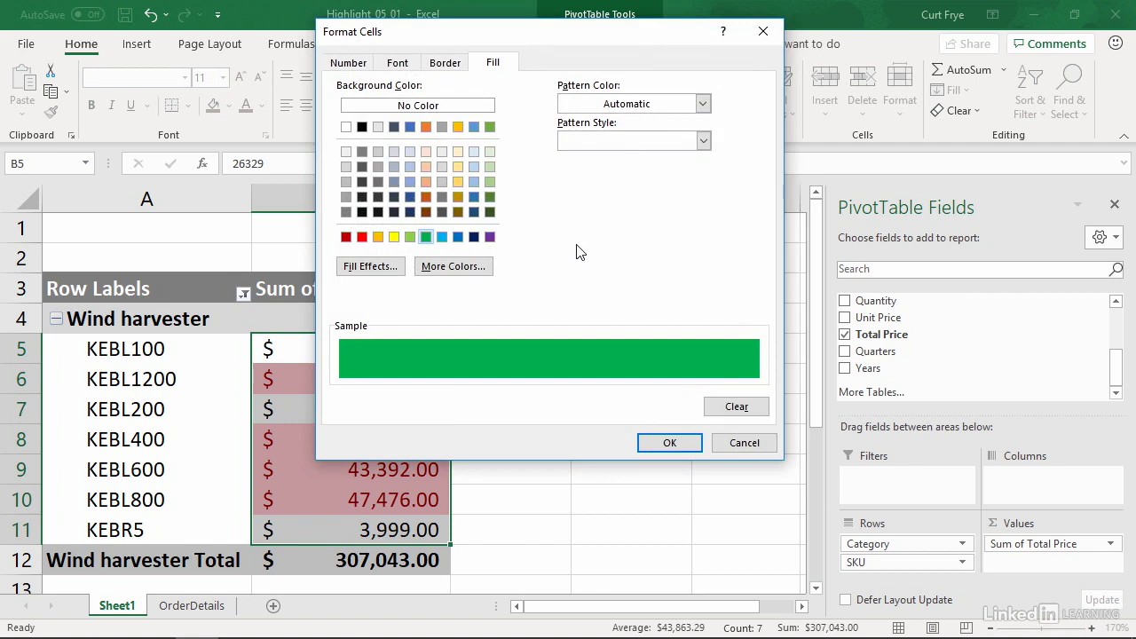
pyautogui.click(397, 62)
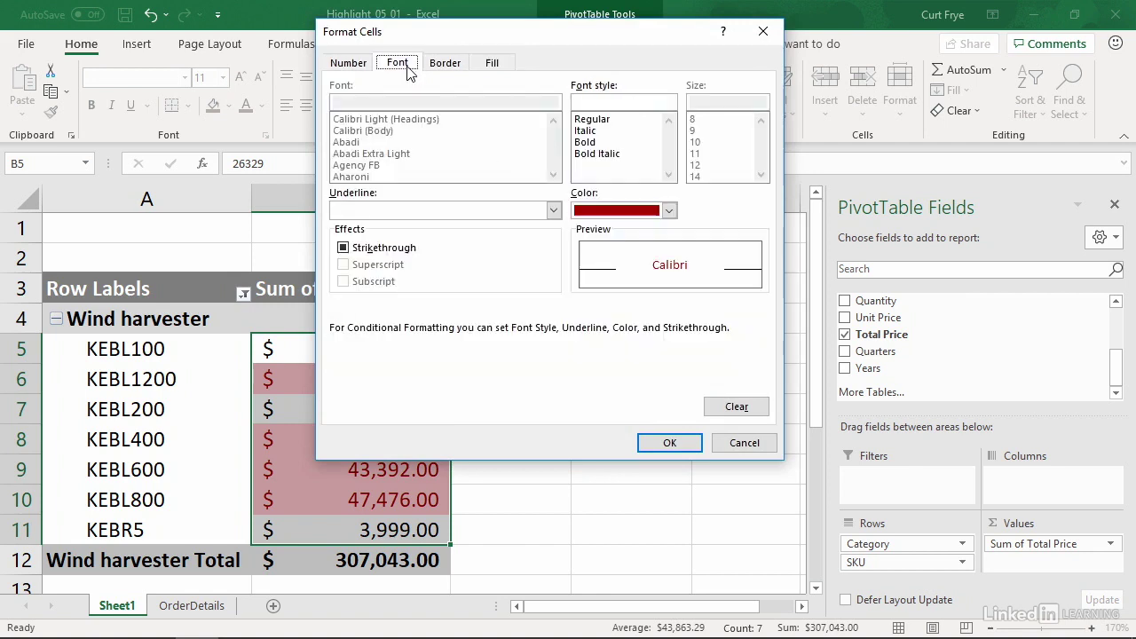
pyautogui.click(669, 211)
pyautogui.click(613, 230)
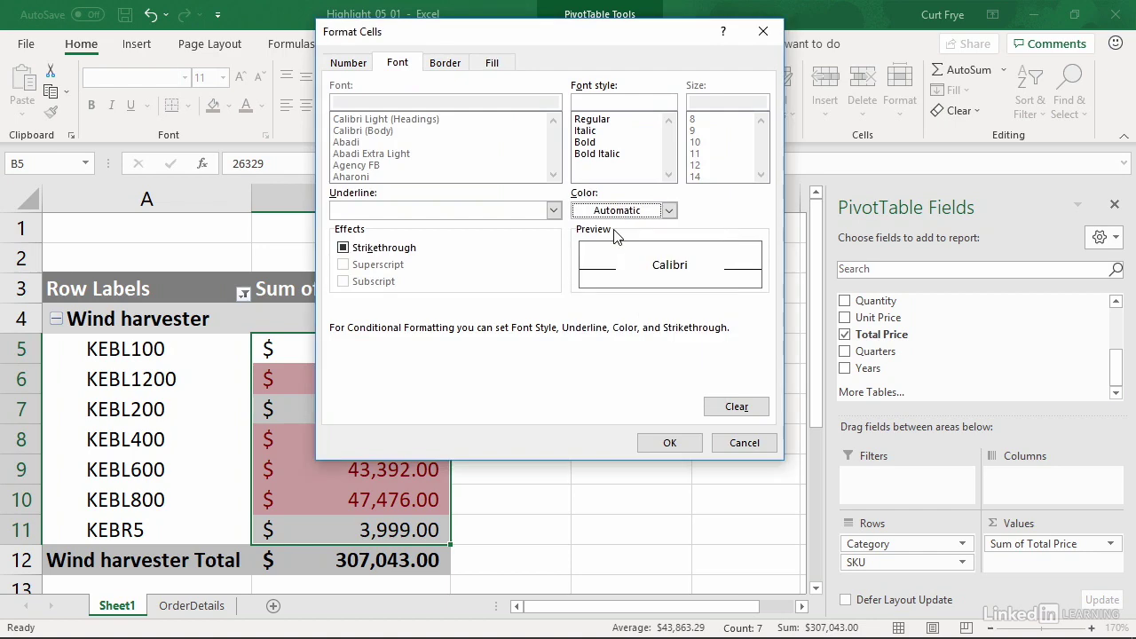
pyautogui.click(674, 443)
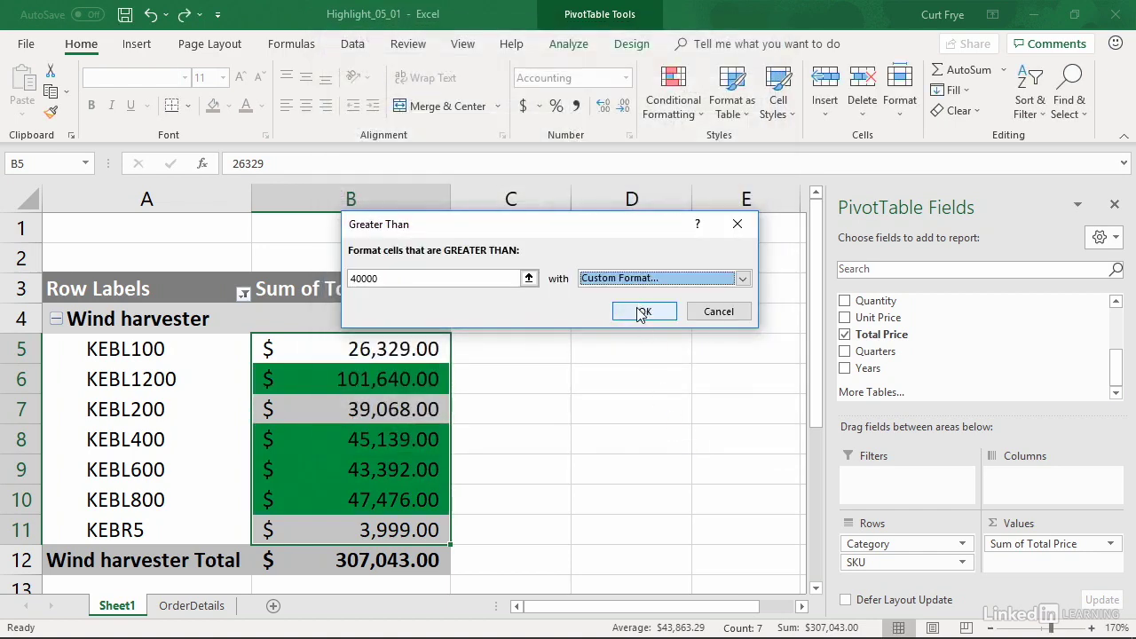
pyautogui.click(643, 312)
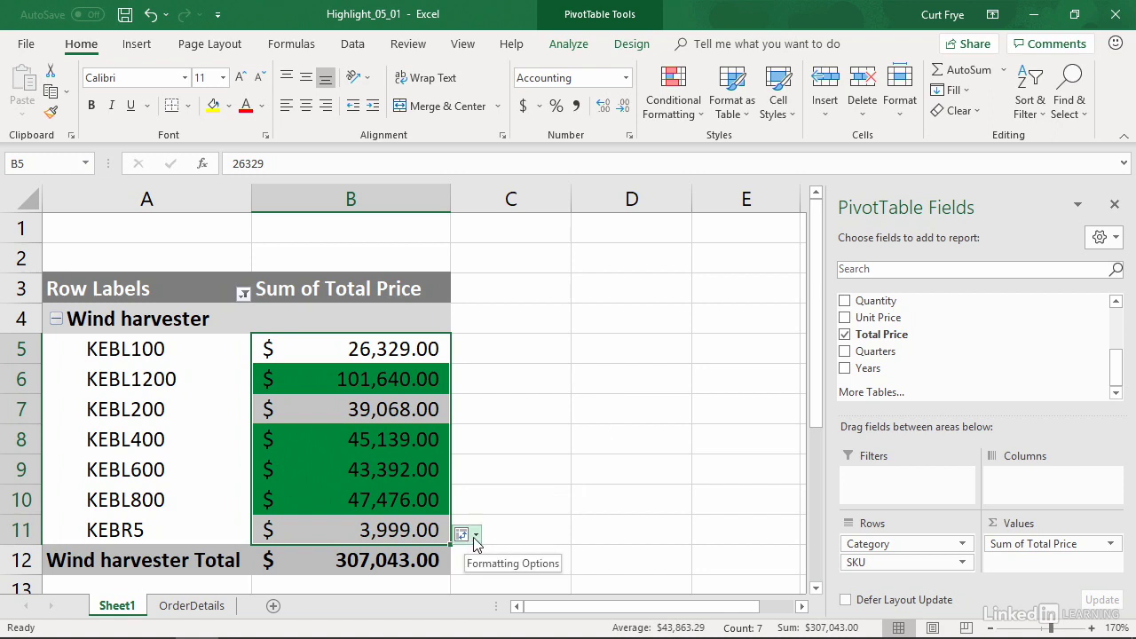
# Step: Extend the formatting rule to all cells showing "Sum of Total Price" values
pyautogui.click(475, 537)
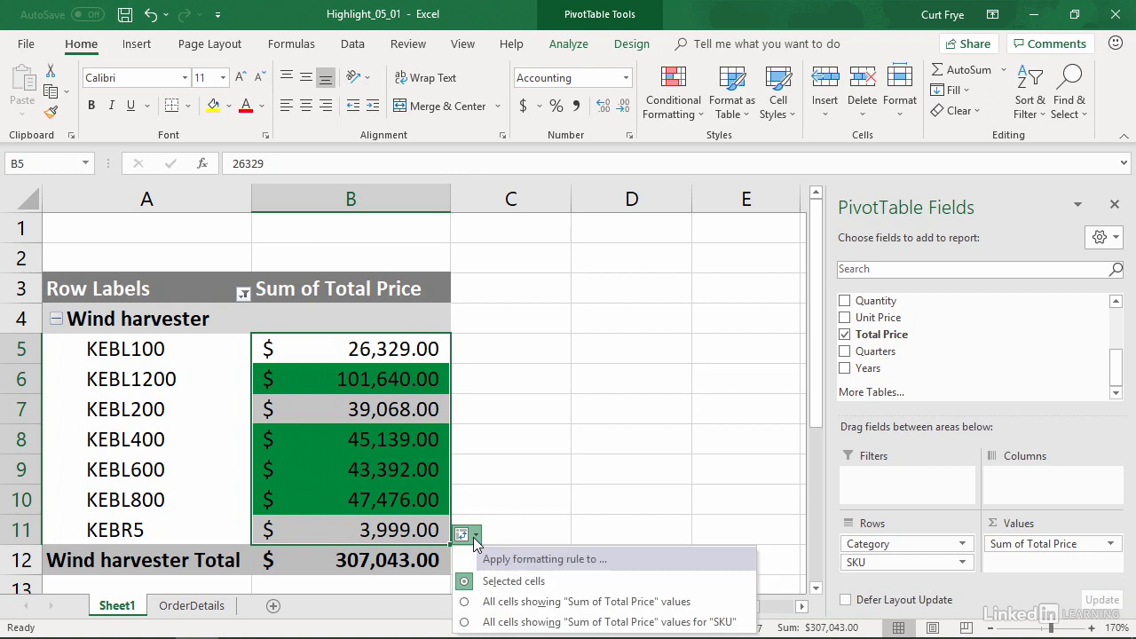
pyautogui.click(508, 602)
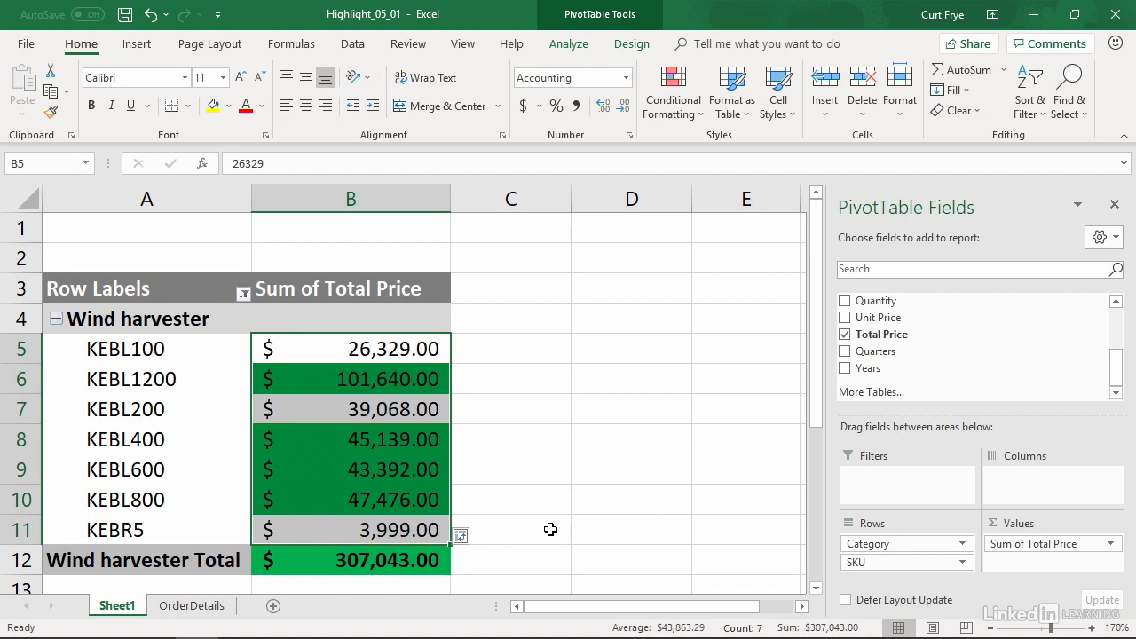
# Step: Change the formatting rule's scope to all cells showing "Sum of Total Price" values for "SKU", and select only cell B5
pyautogui.click(470, 538)
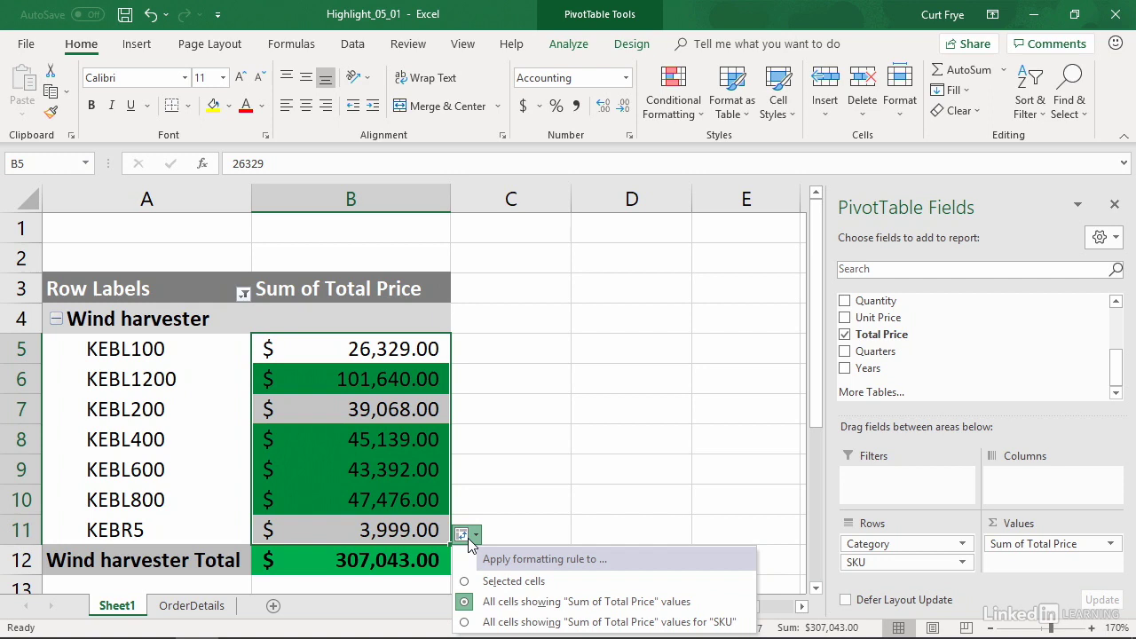
pyautogui.click(533, 621)
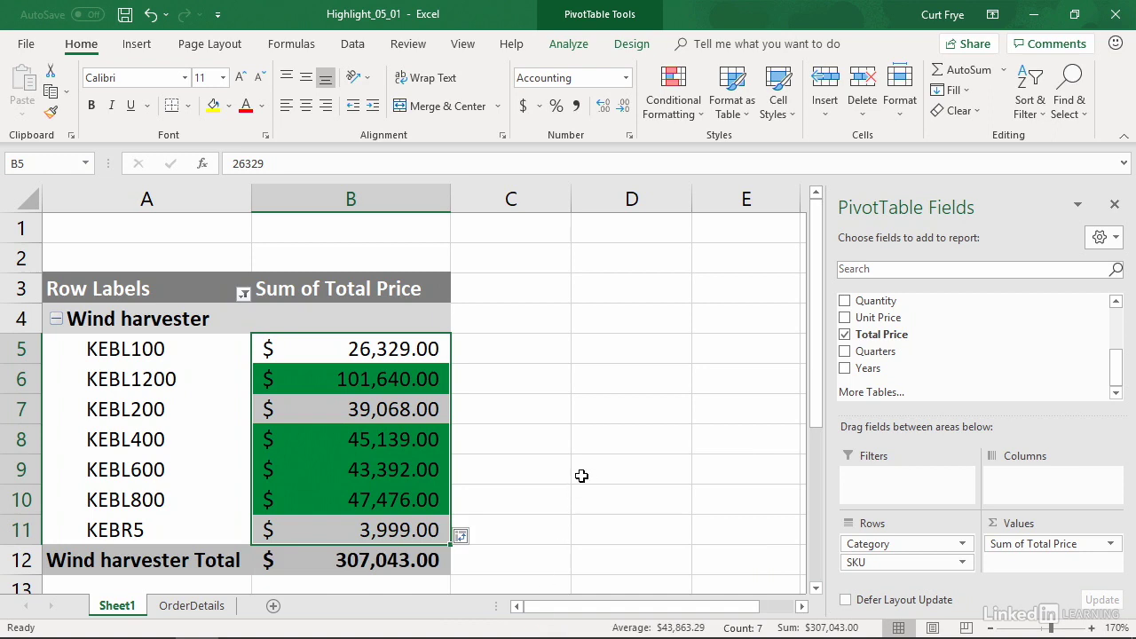
pyautogui.click(414, 352)
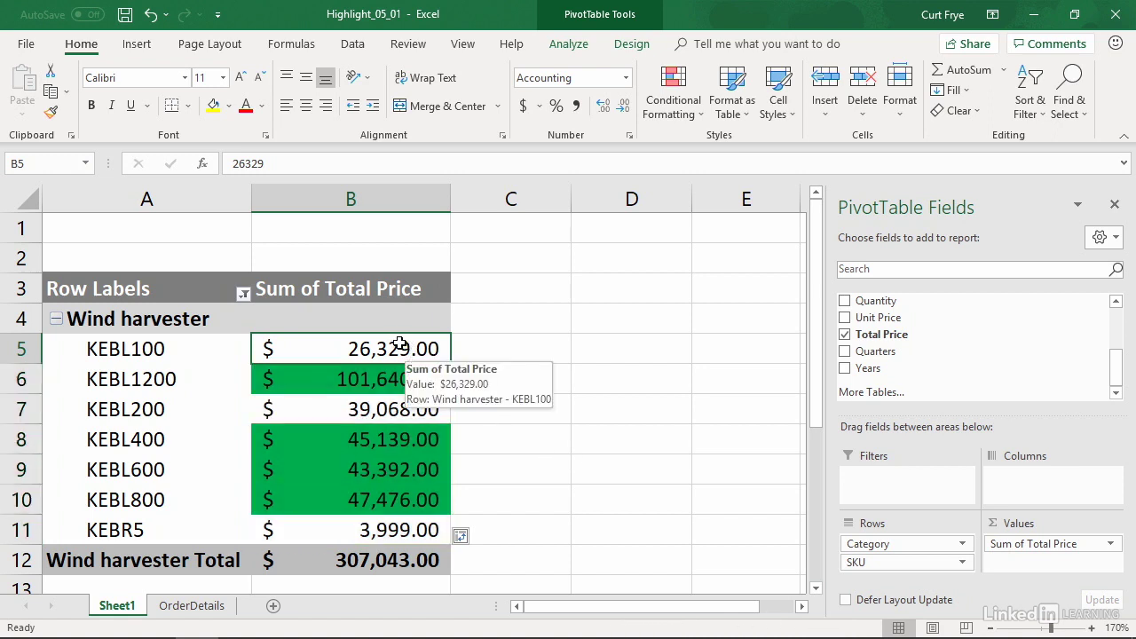
# Step: Clear the Category filter from the row labels and review the highlighting in every category down to Wind harvester
pyautogui.click(243, 295)
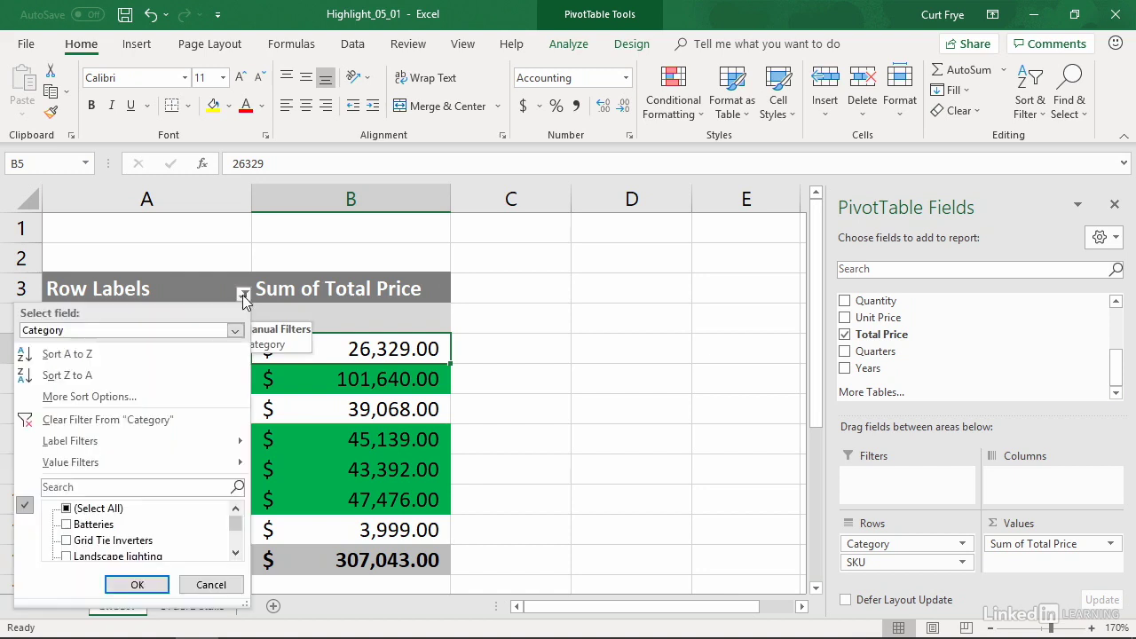
pyautogui.click(198, 419)
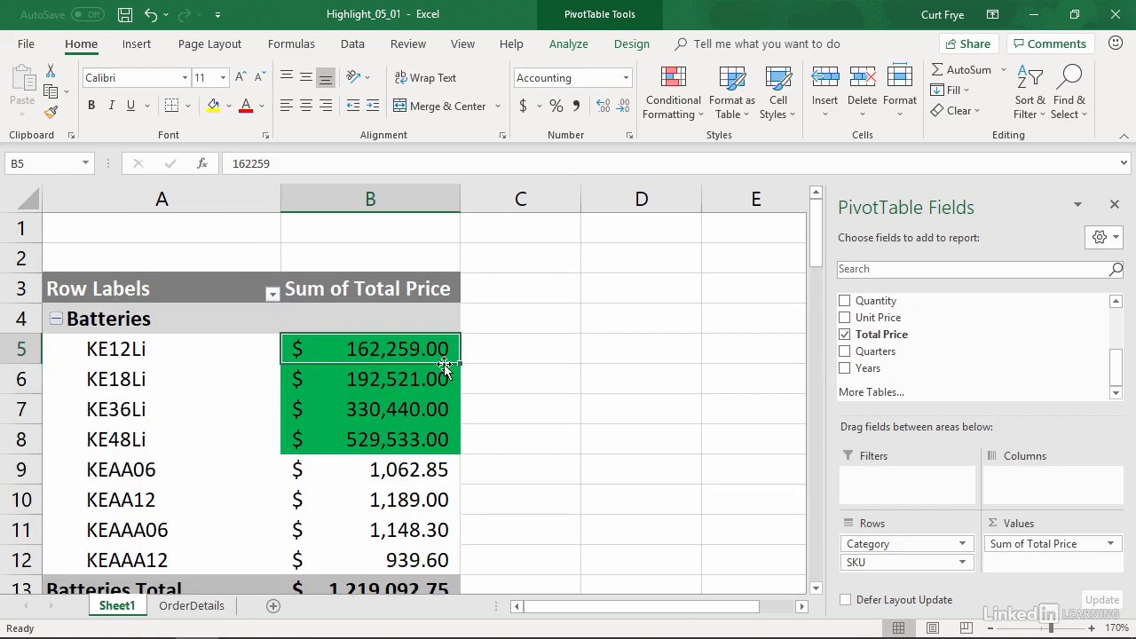
pyautogui.scroll(-4, 548, 385)
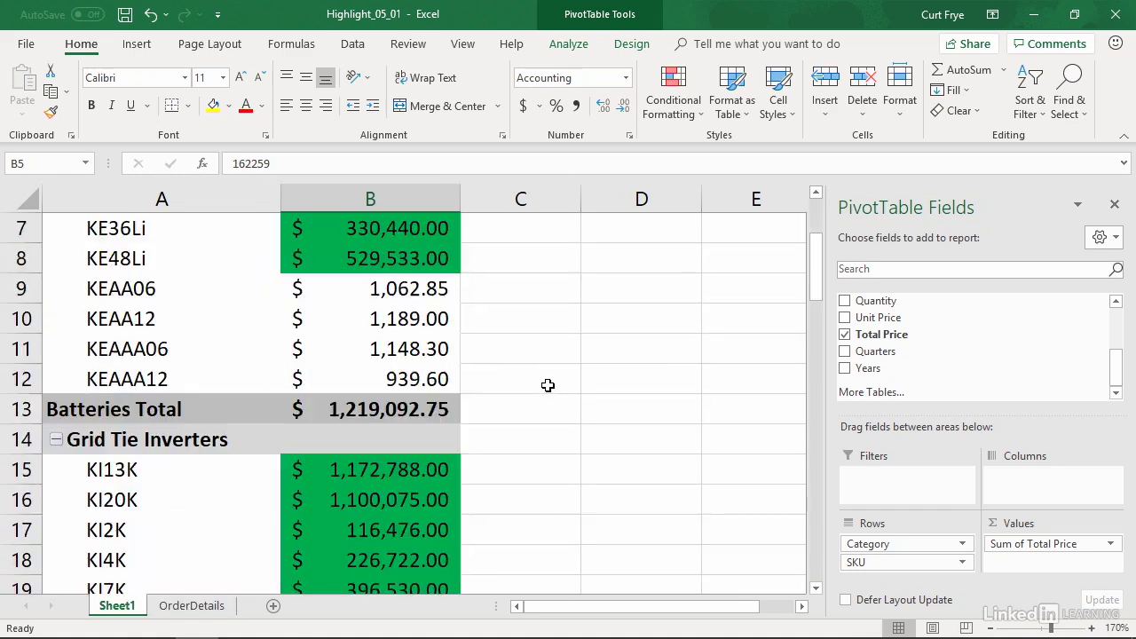
pyautogui.scroll(-5, 548, 386)
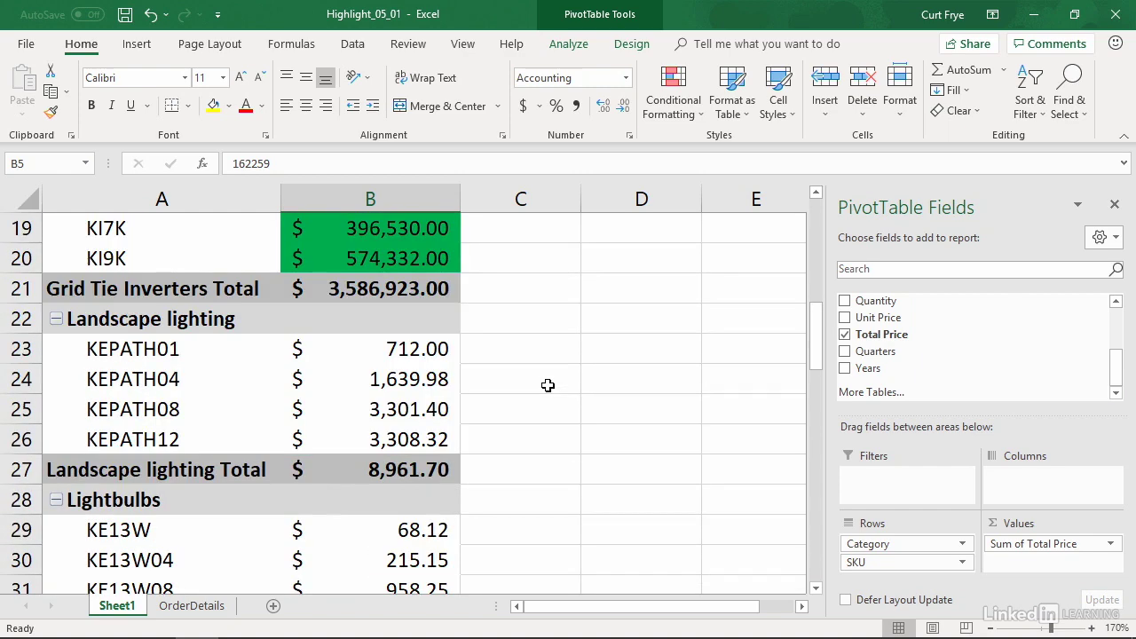
pyautogui.scroll(-8, 547, 386)
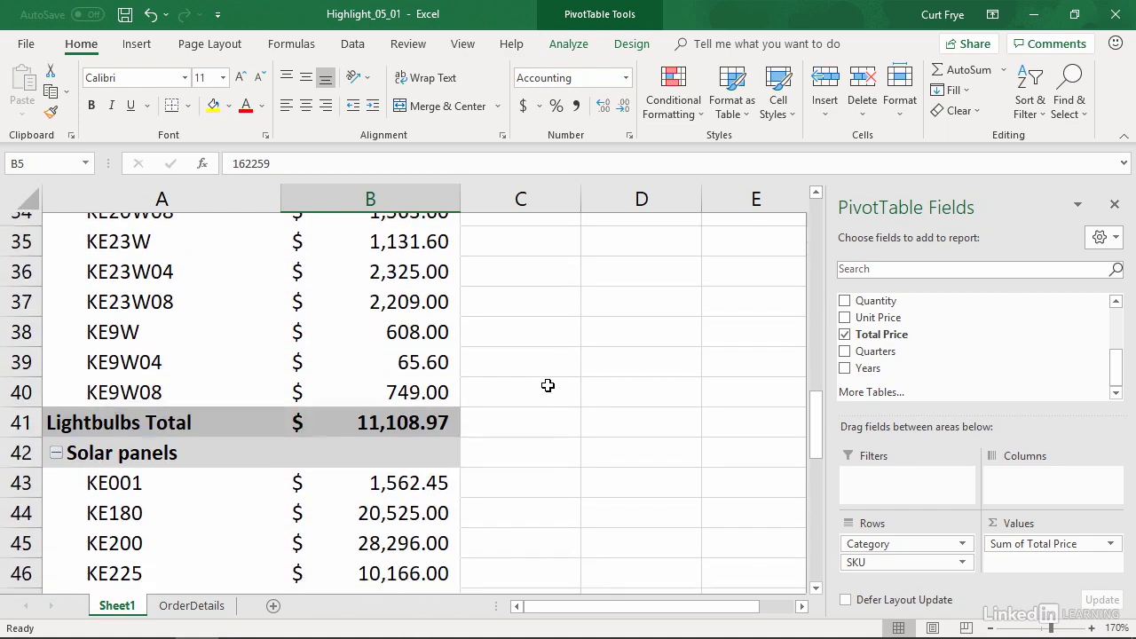
pyautogui.scroll(-2, 548, 385)
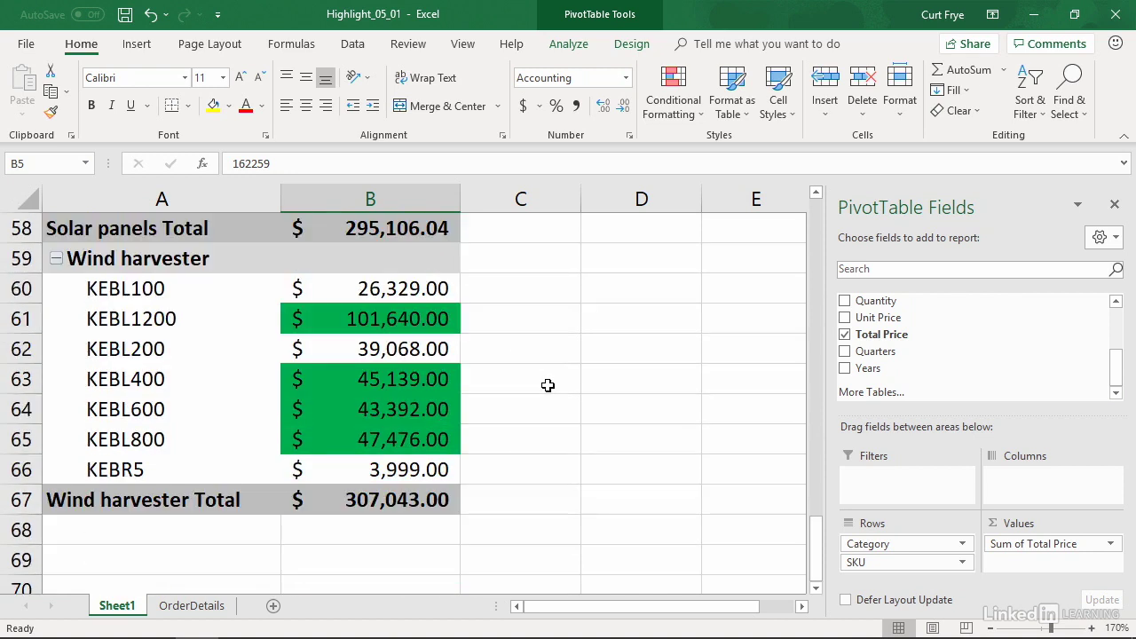